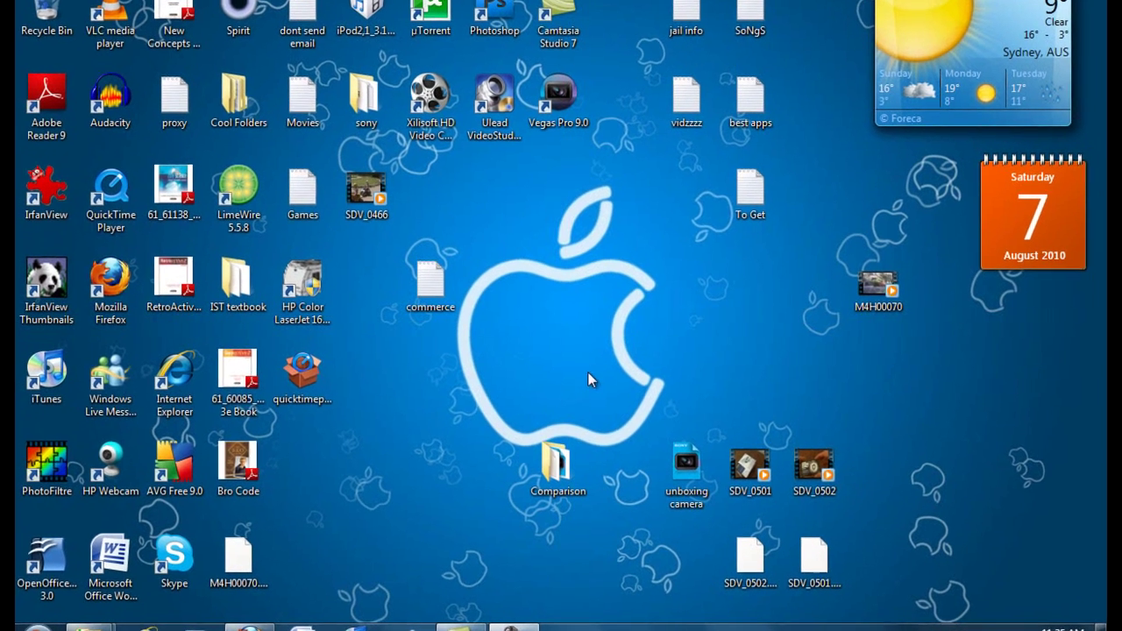
Step: Launch Vegas Pro 9.0, play the M4H00070.MP4 clip with a black preview, then quit Vegas
double_click(577, 92)
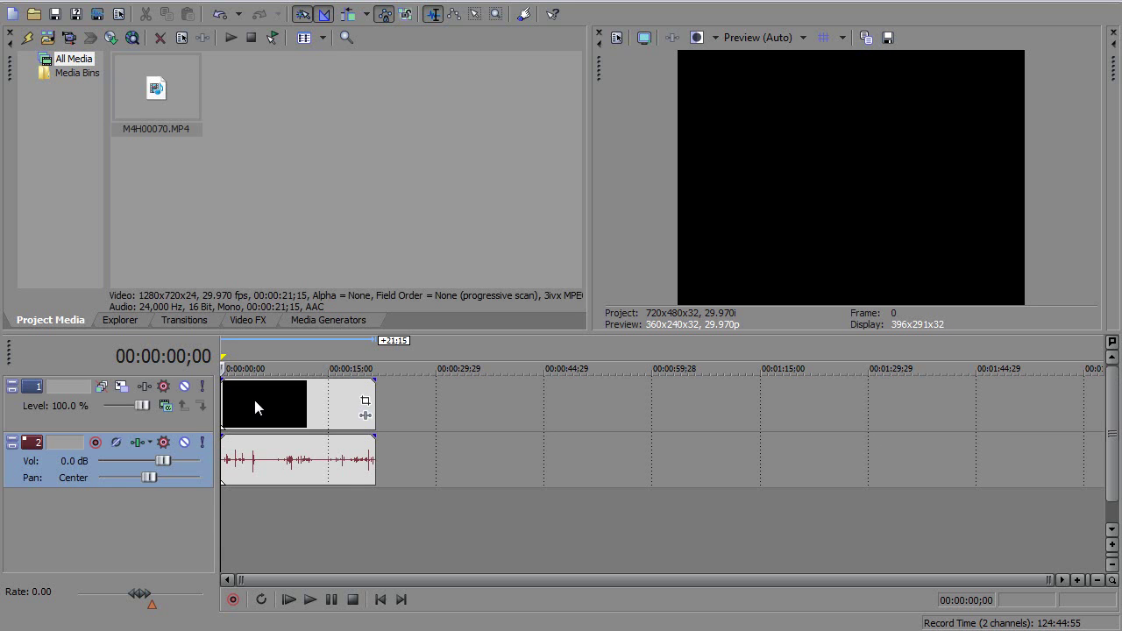
click(253, 396)
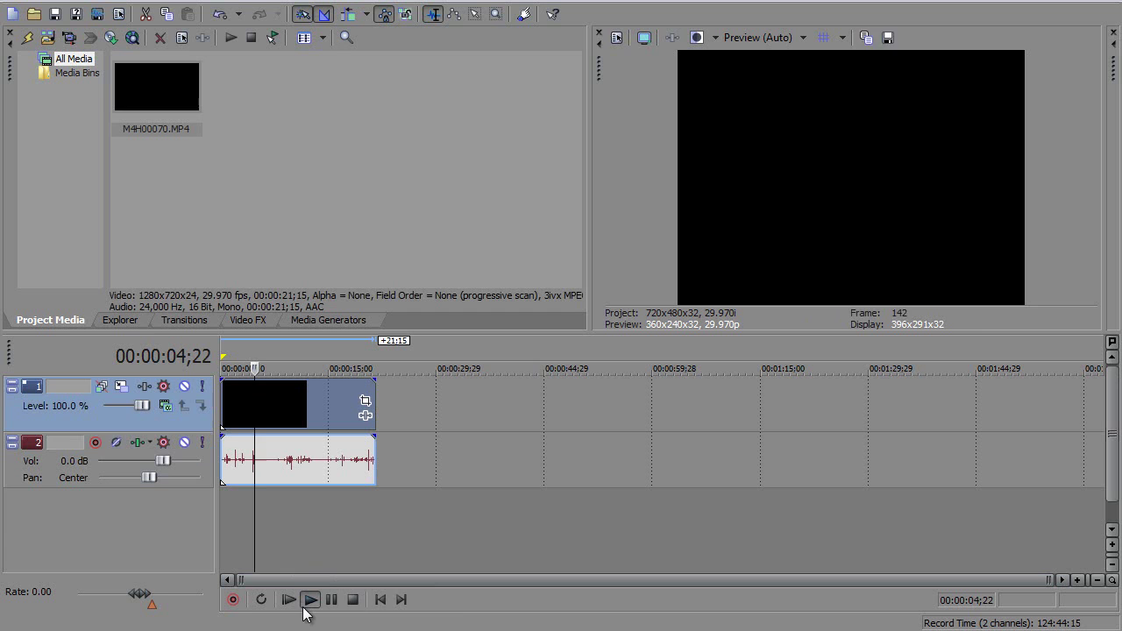
click(309, 600)
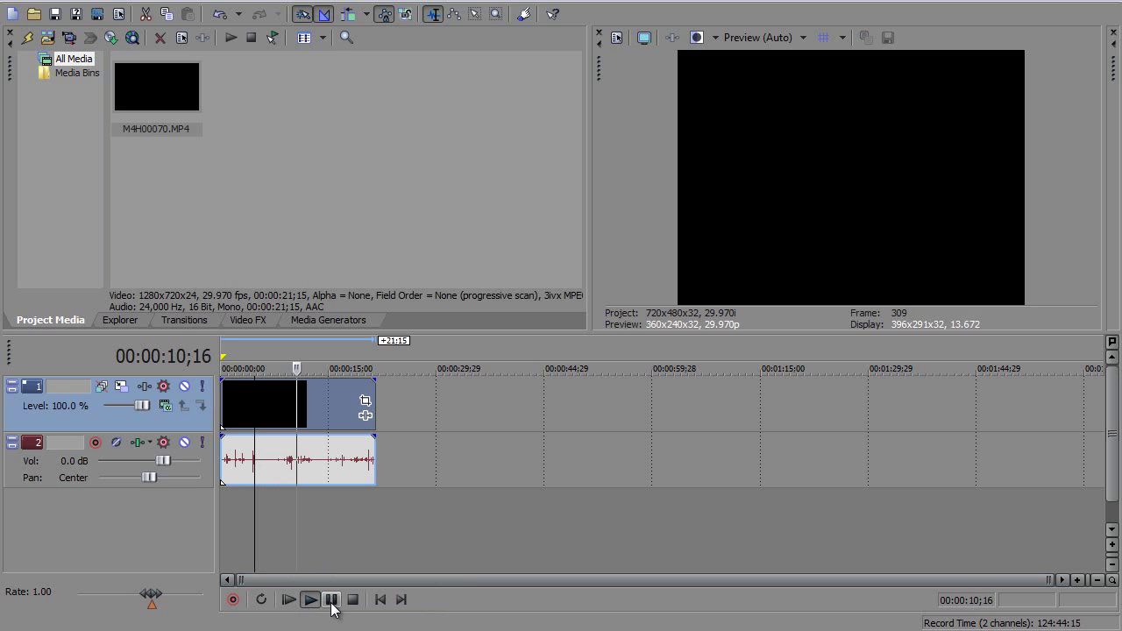
click(332, 599)
key(alt+F4)
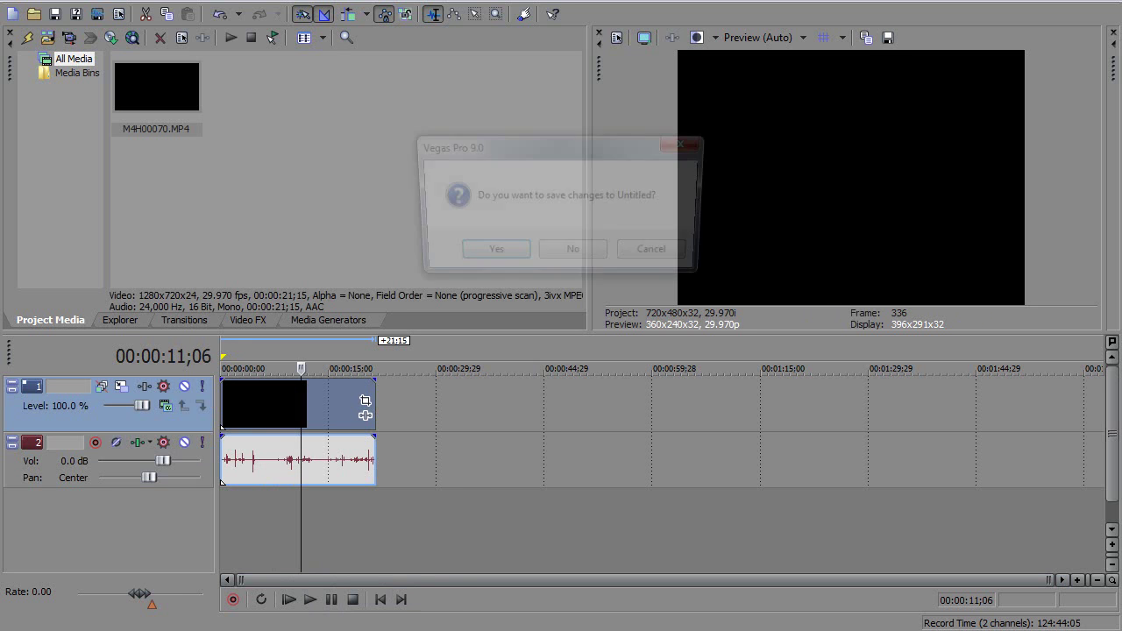
Step: Discard the untitled Vegas project and open Control Panel's list of installed programs
click(574, 254)
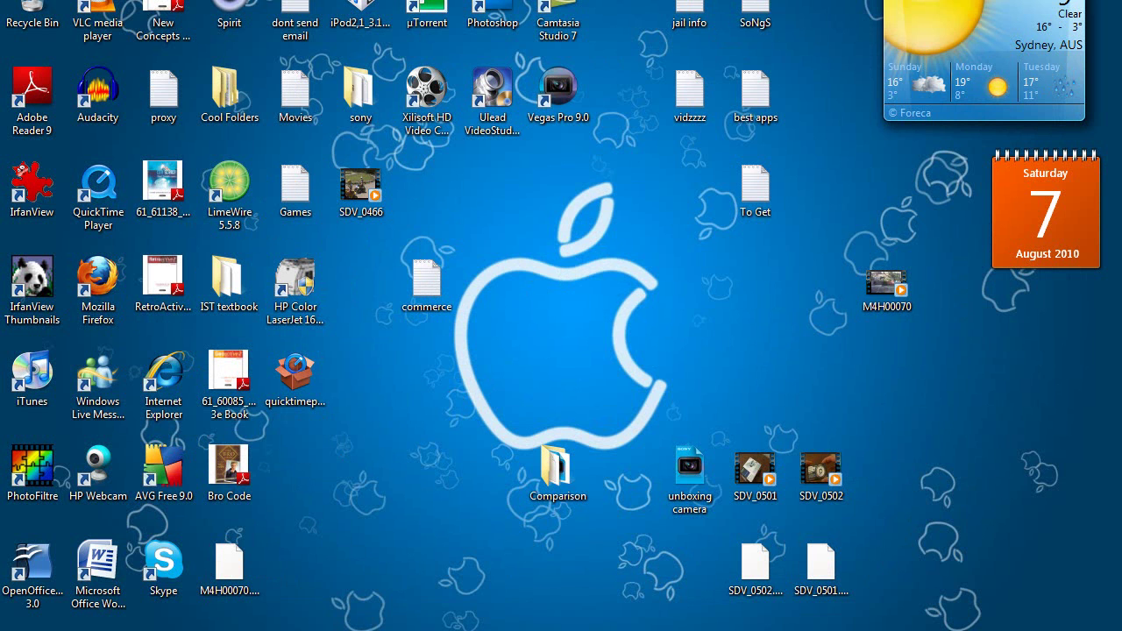
key(super)
click(283, 413)
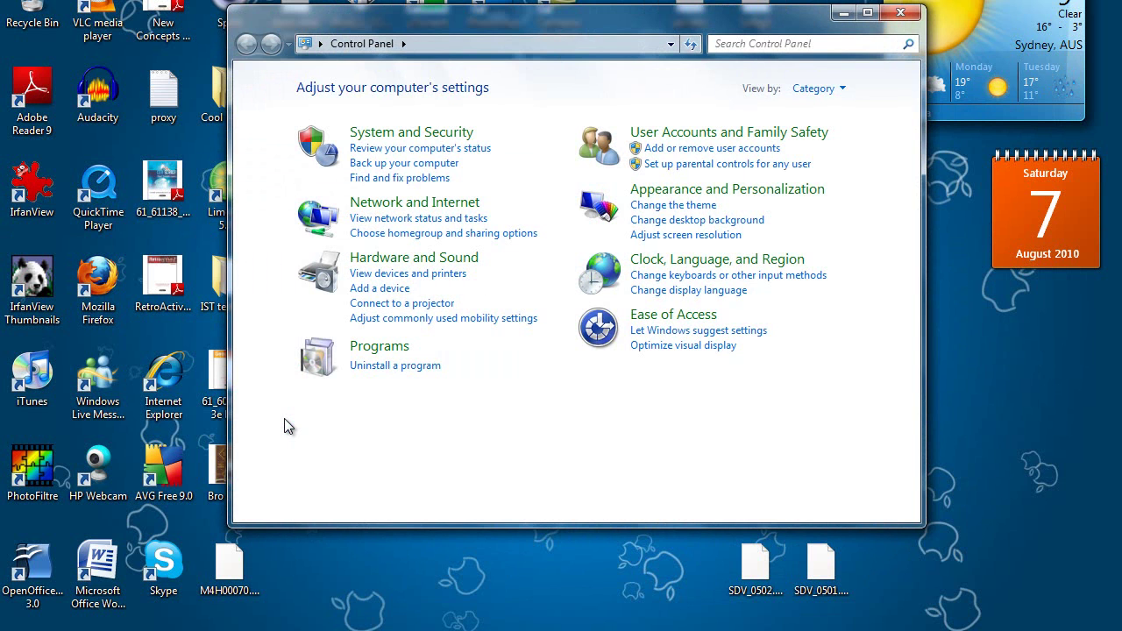
click(395, 365)
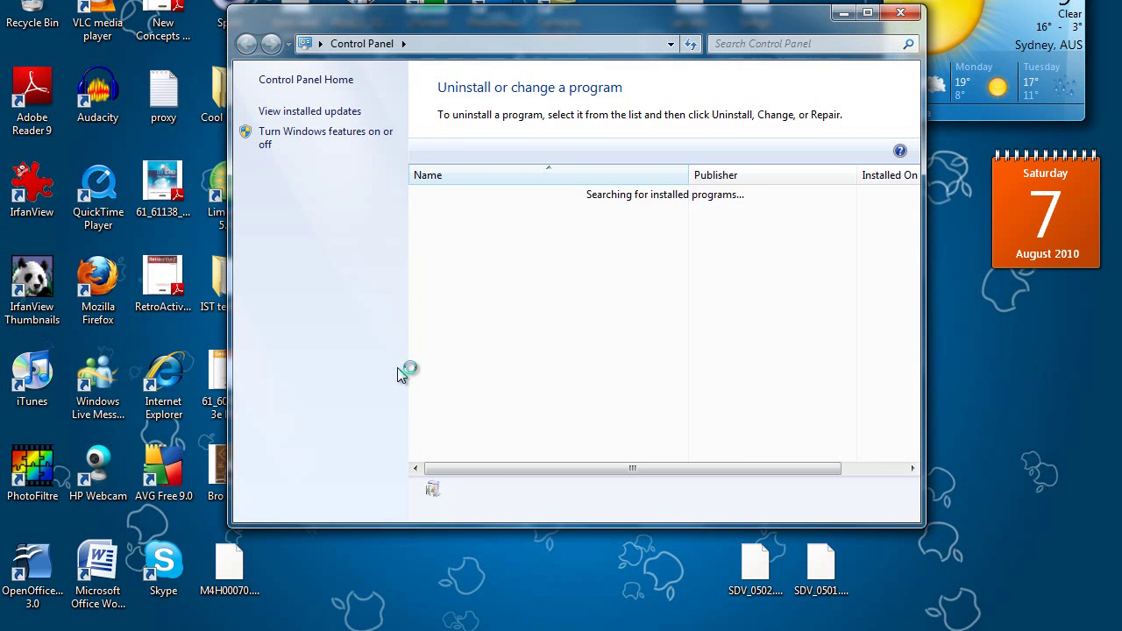
Step: Search the programs for 'quick' and uninstall QuickTime, confirming the removal
click(717, 44)
text(qui)
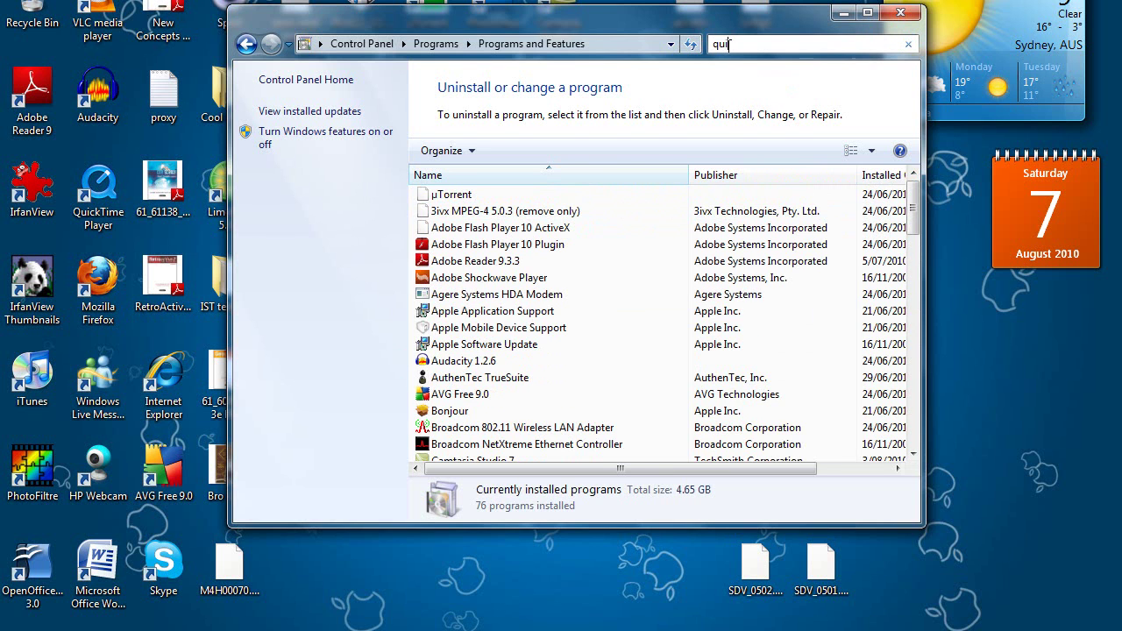
text(ck)
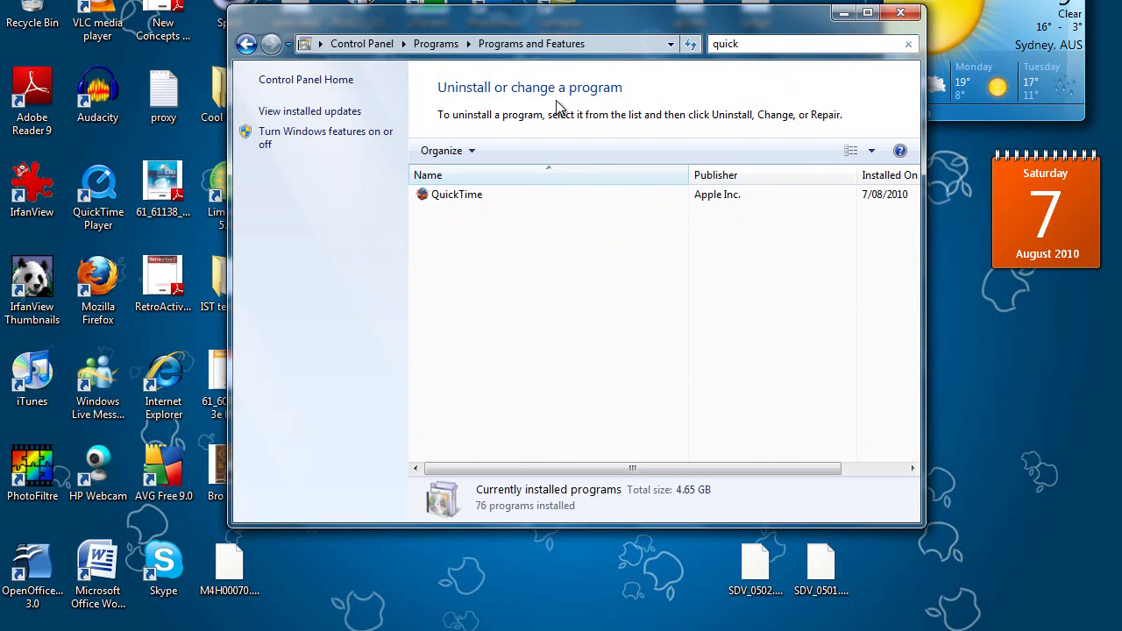
click(468, 195)
click(506, 153)
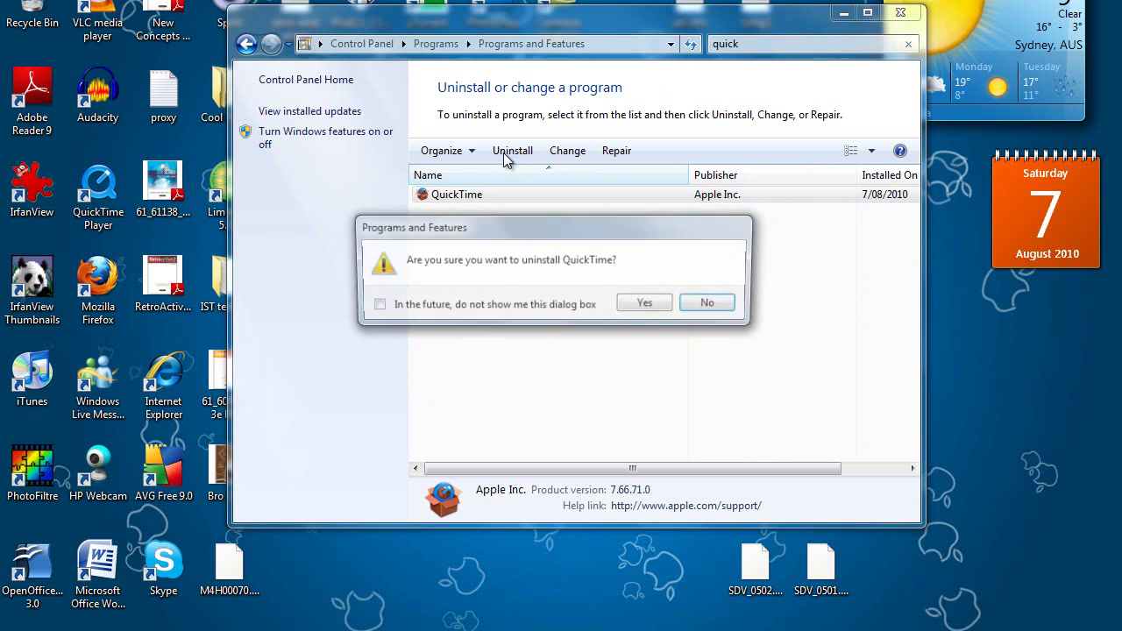
click(645, 302)
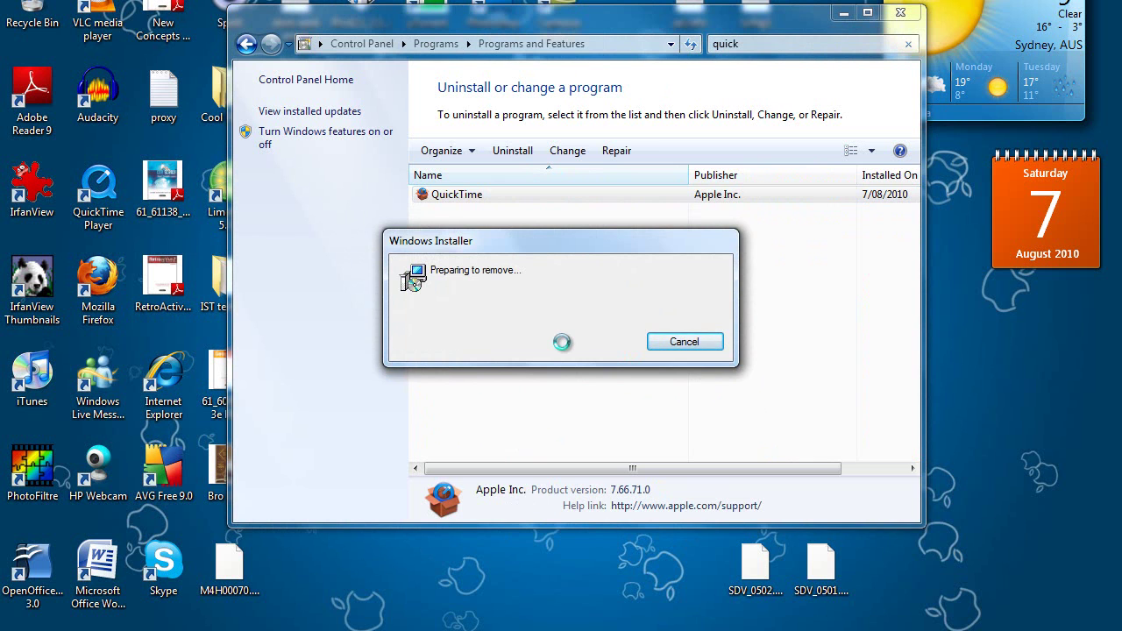
click(1038, 570)
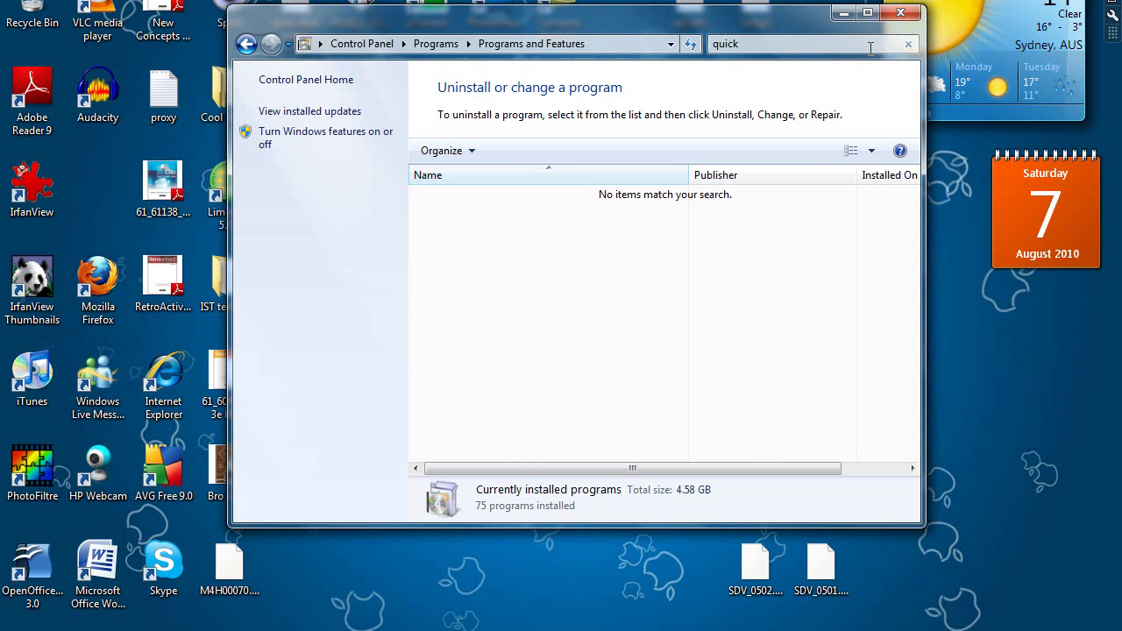
Step: Download the QuickTime Player 7.5.0 installer from the OldApps page and show the desktop
click(900, 12)
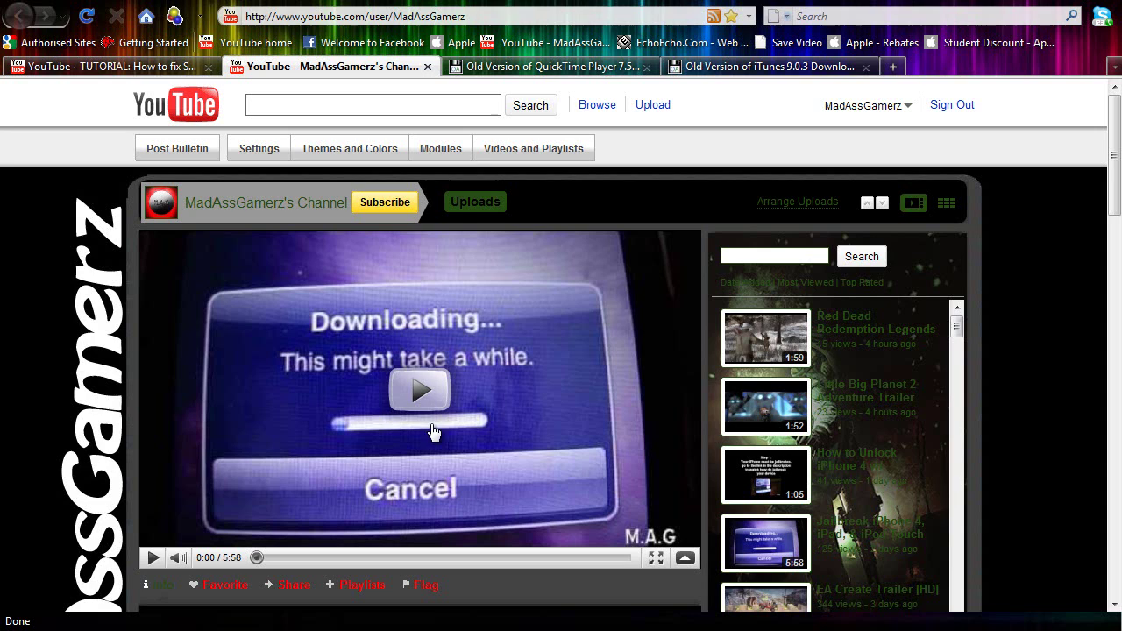
click(544, 68)
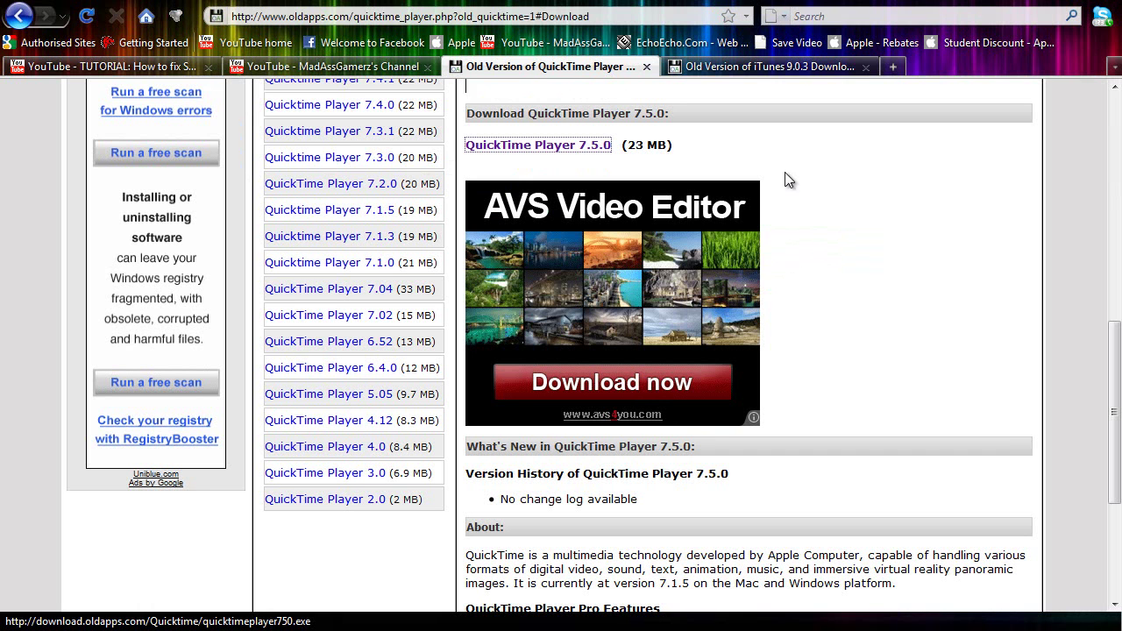
scroll(1093, 358, up, 5)
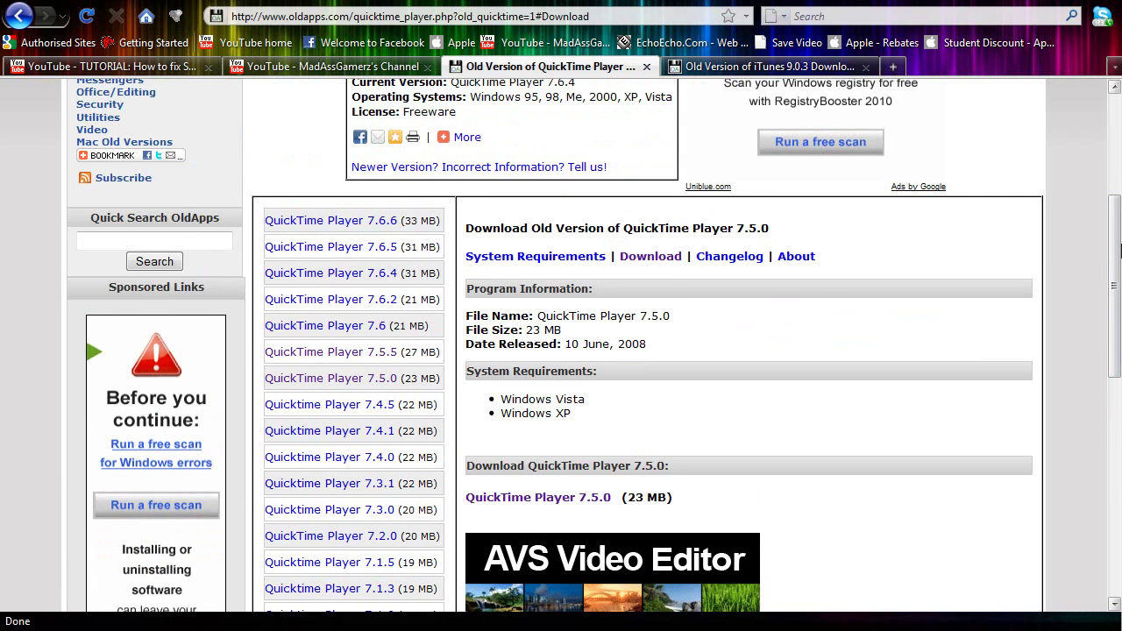
click(650, 256)
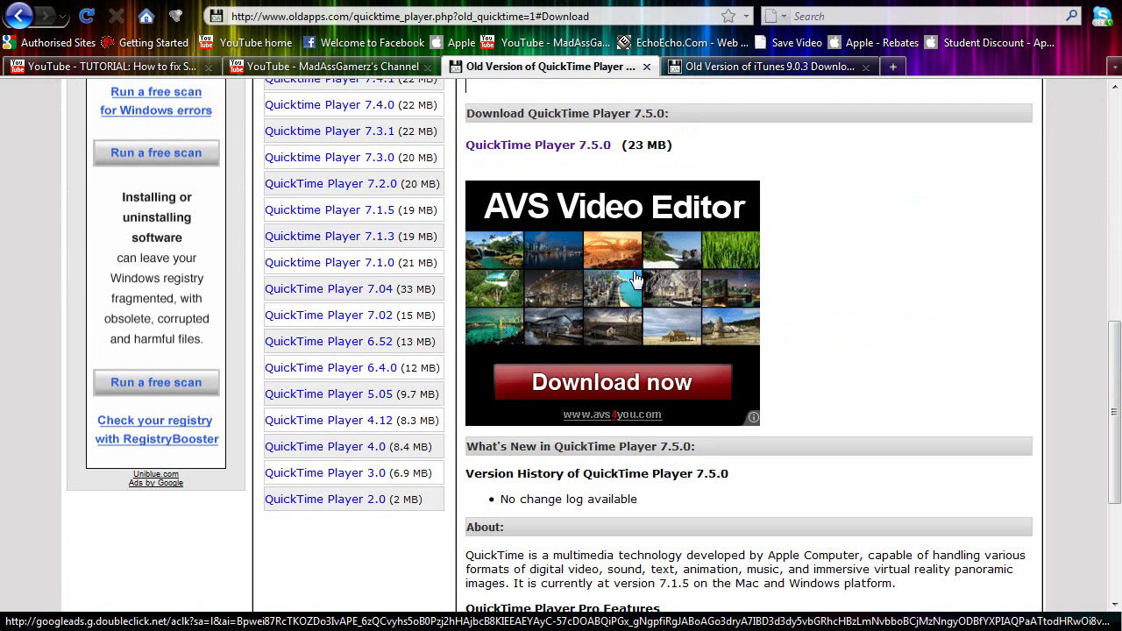
click(491, 149)
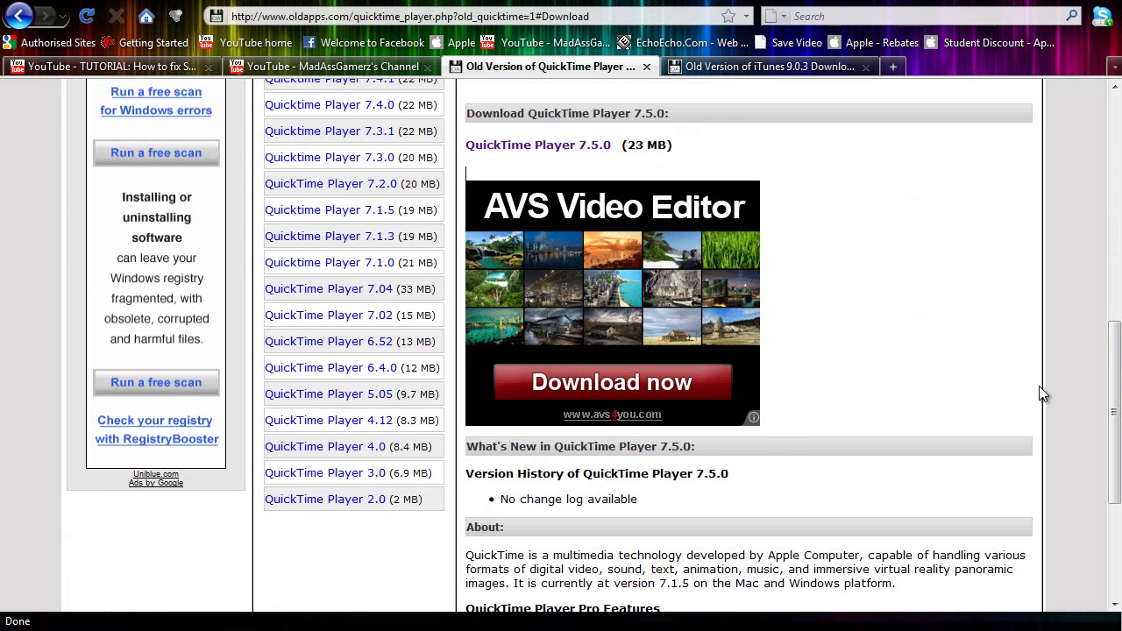
click(1116, 623)
drag(389, 471, 353, 403)
Step: Run the QuickTime 7.5.0 installer, accept the licence and install into the default folder
double_click(292, 390)
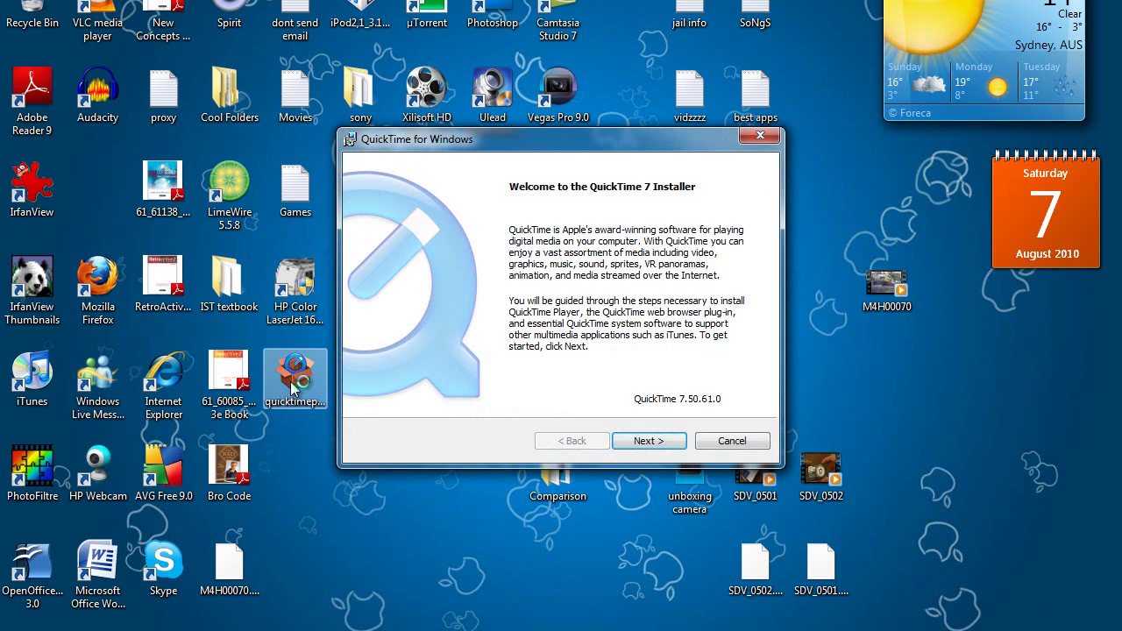
click(651, 440)
click(651, 441)
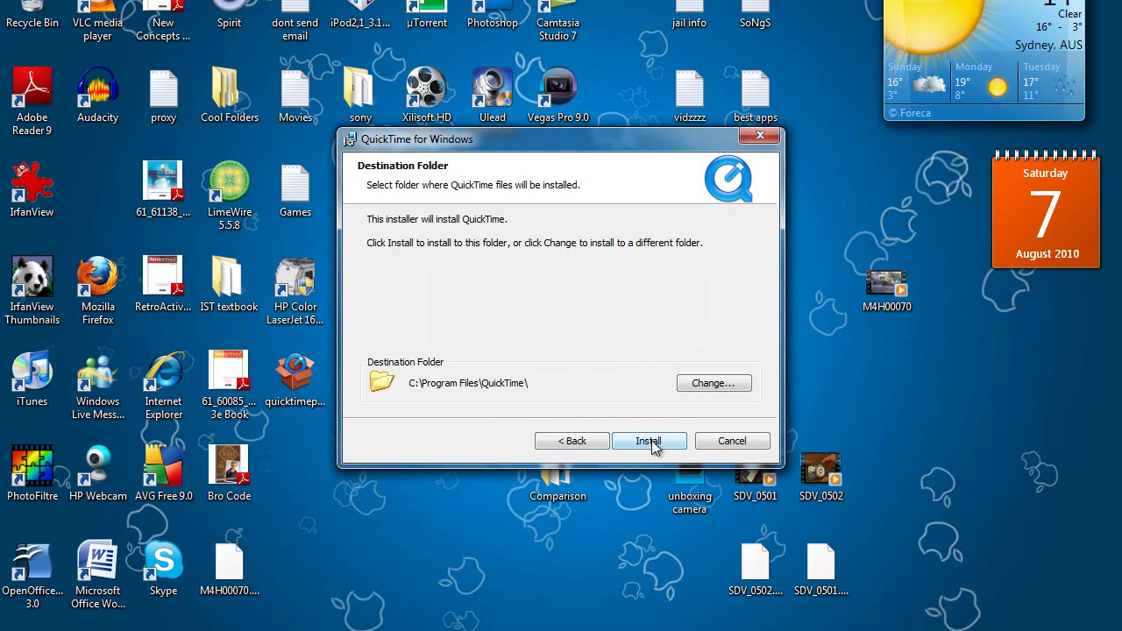
click(649, 441)
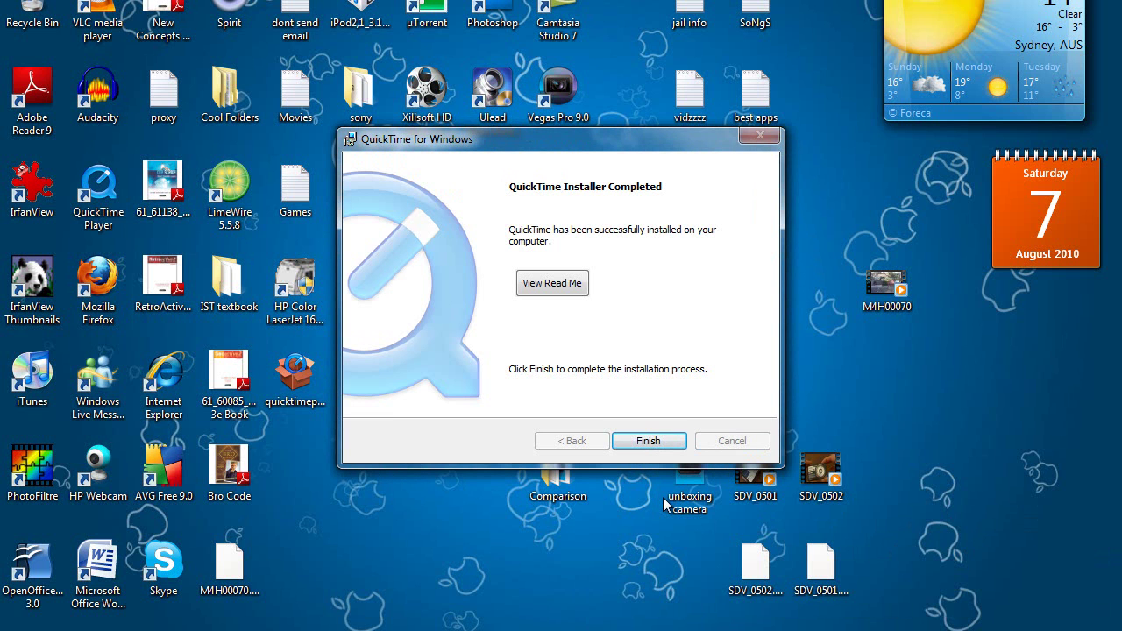
click(640, 442)
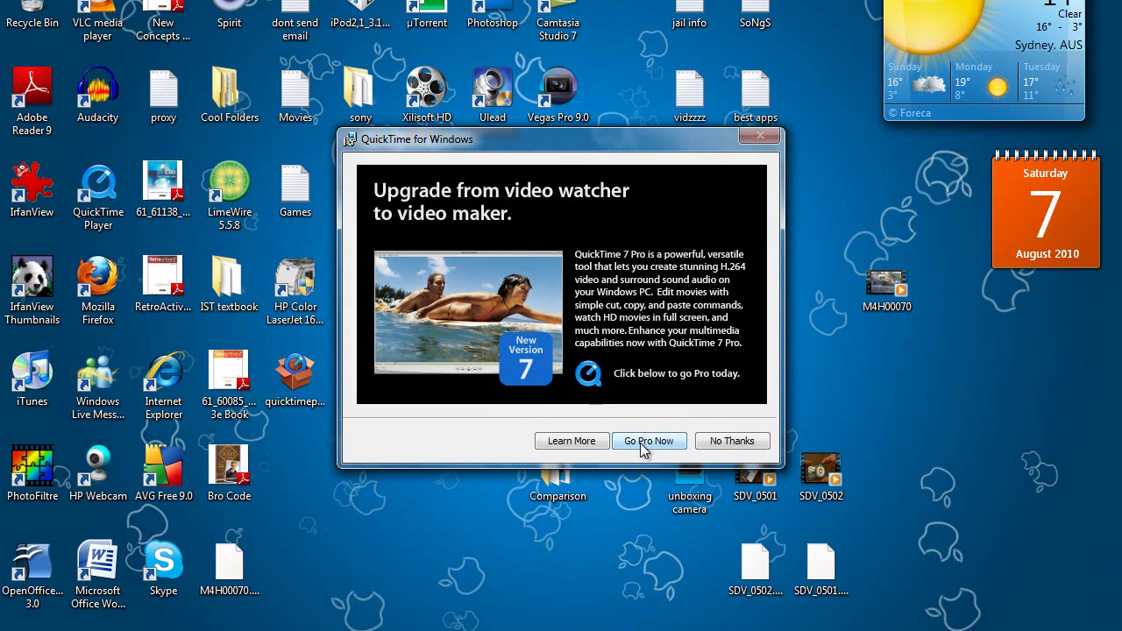
Step: Decline QuickTime Pro, relaunch Vegas Pro 9.0 and place M4H00070 at the timeline start
click(721, 441)
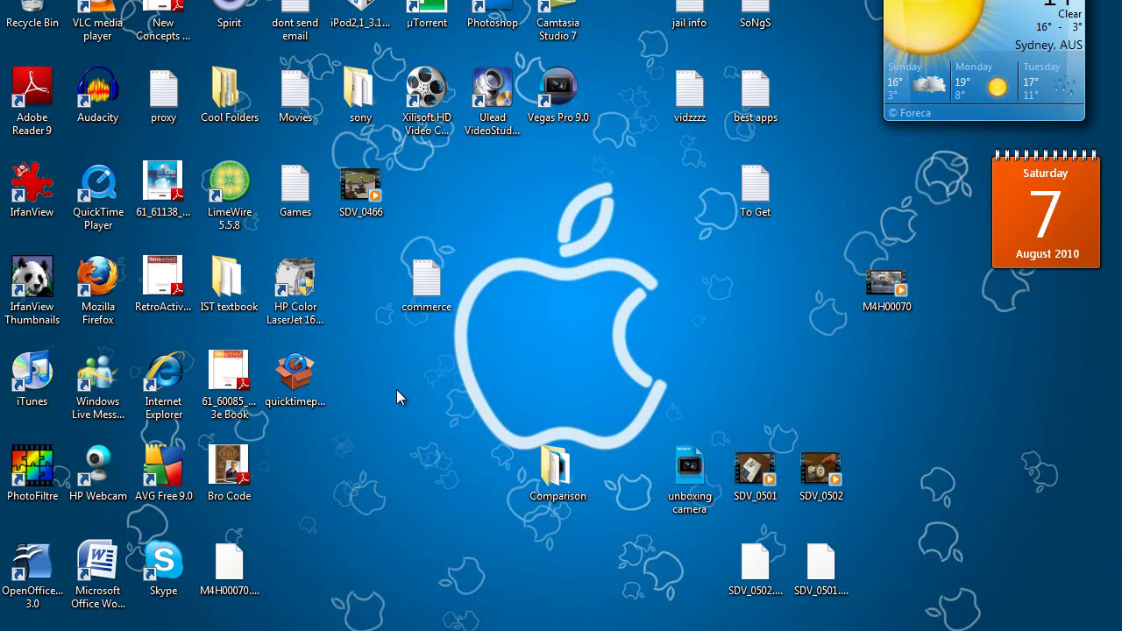
double_click(566, 109)
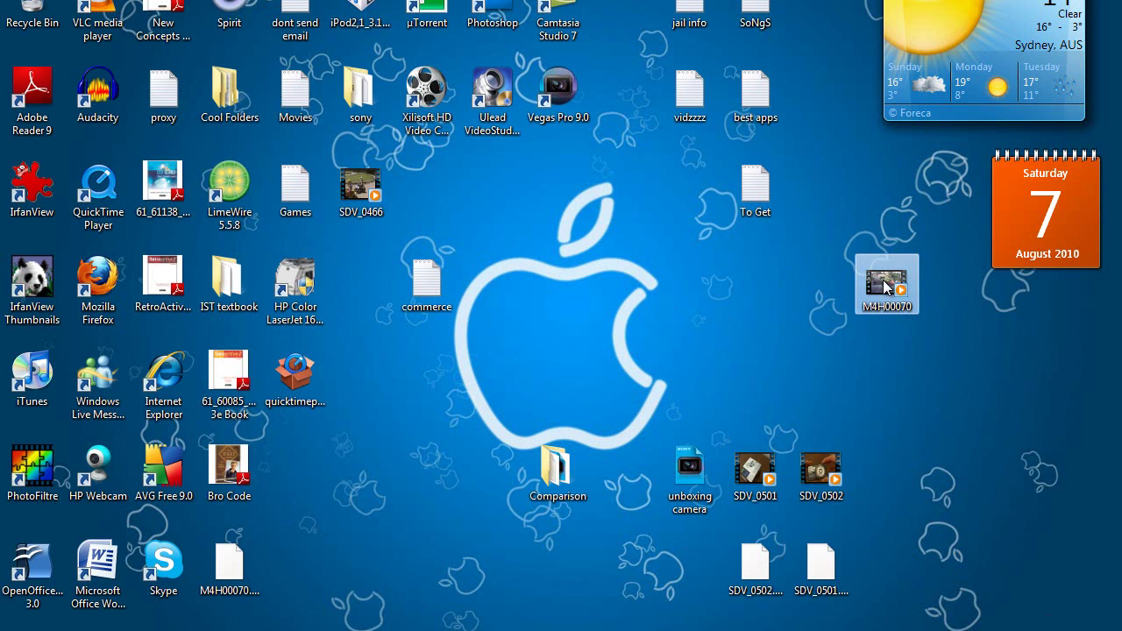
drag(886, 288, 549, 623)
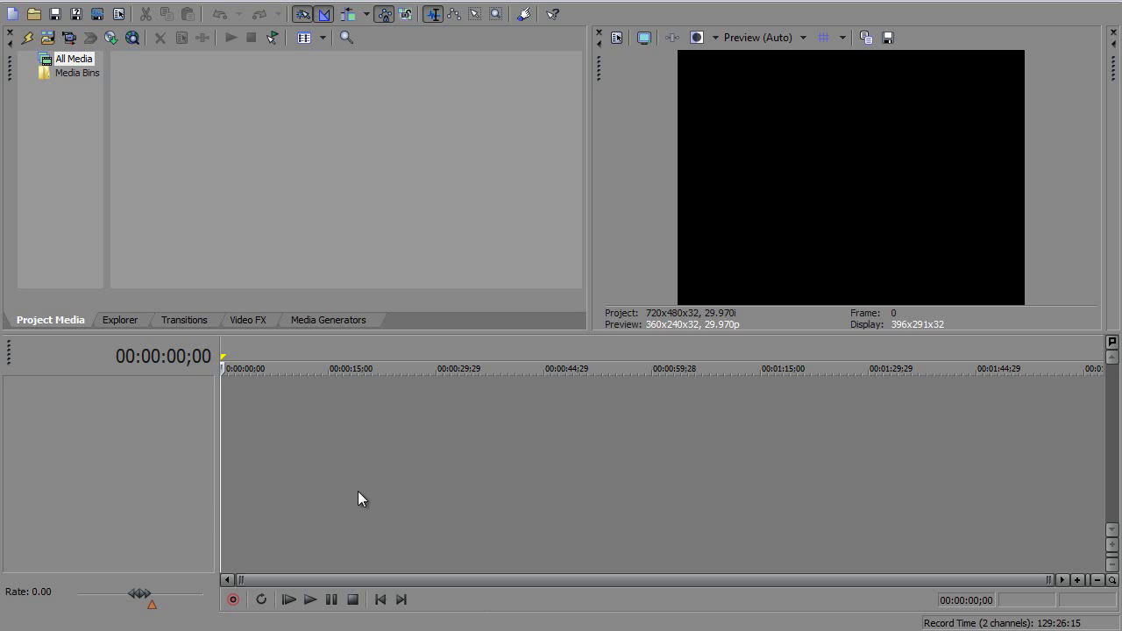
drag(256, 425, 225, 420)
Step: Scrub the clip, return to the project start, then play and pause it in the preview
click(236, 420)
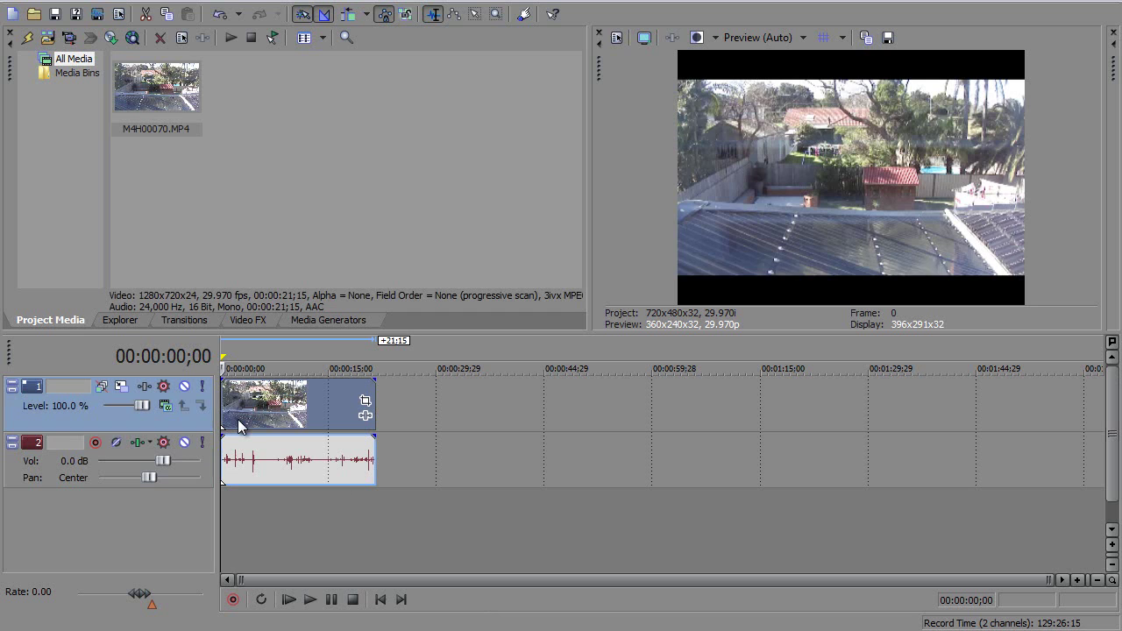
click(282, 423)
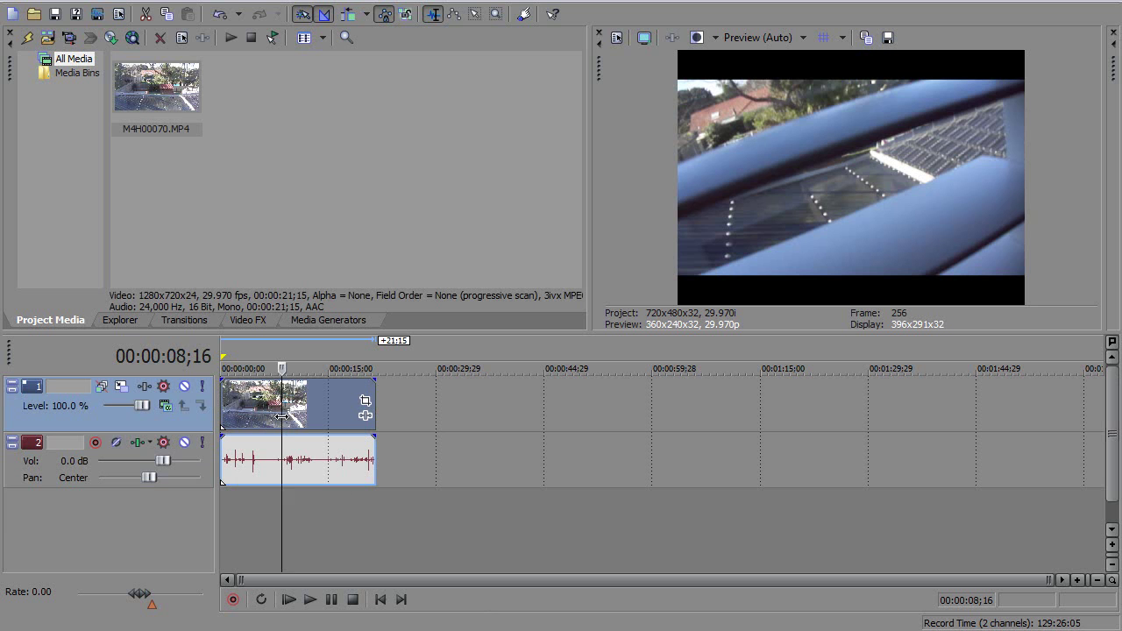
drag(282, 418, 193, 412)
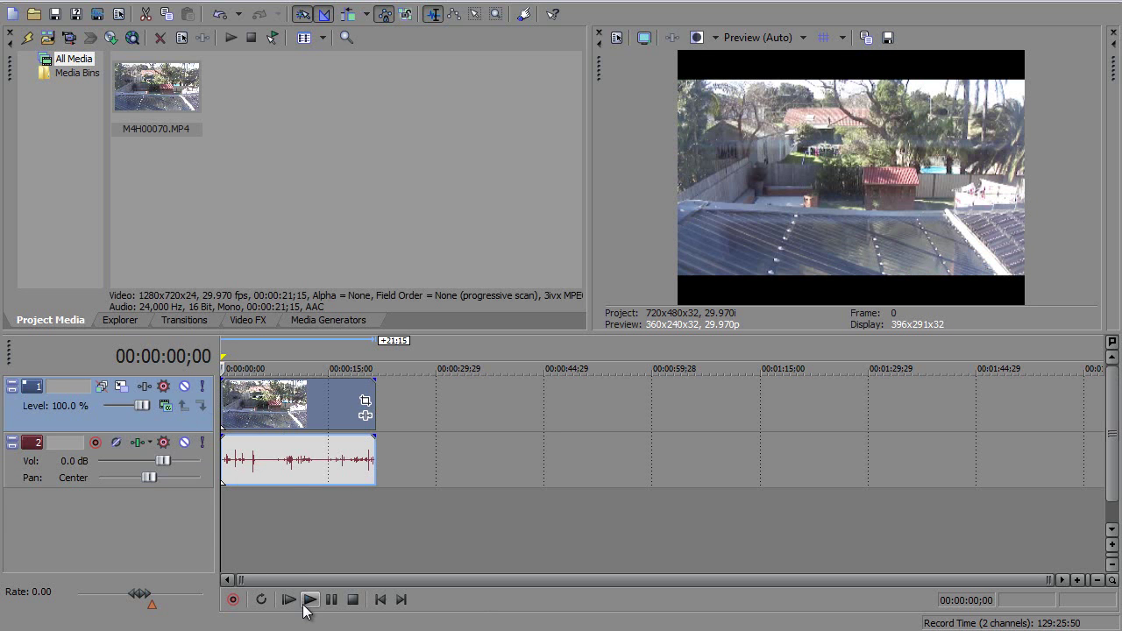
click(308, 604)
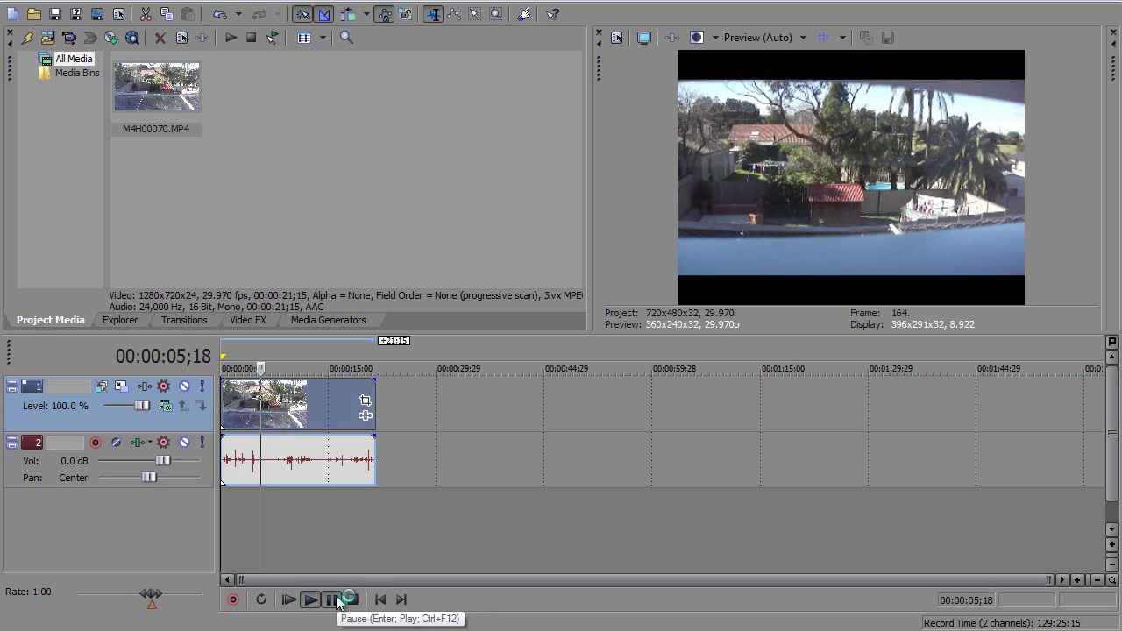
click(334, 600)
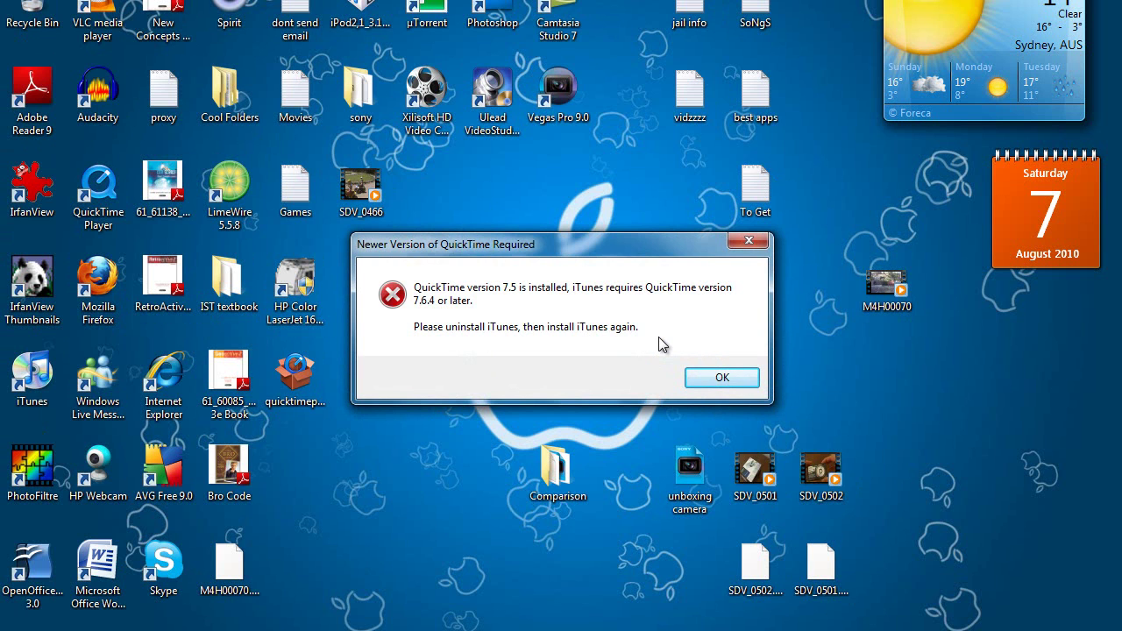
Step: Dismiss the 'Newer Version of QuickTime Required' warning with OK
click(718, 377)
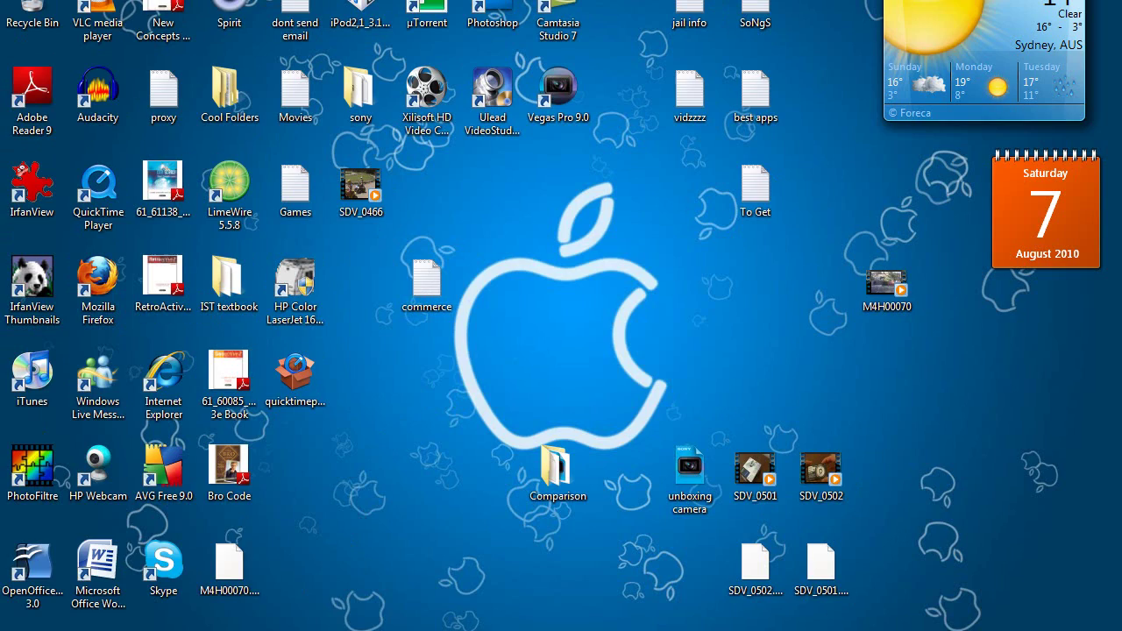
Step: Bring Firefox forward and view the OldApps iTunes 9.0.3 download page down to its Download link
click(332, 561)
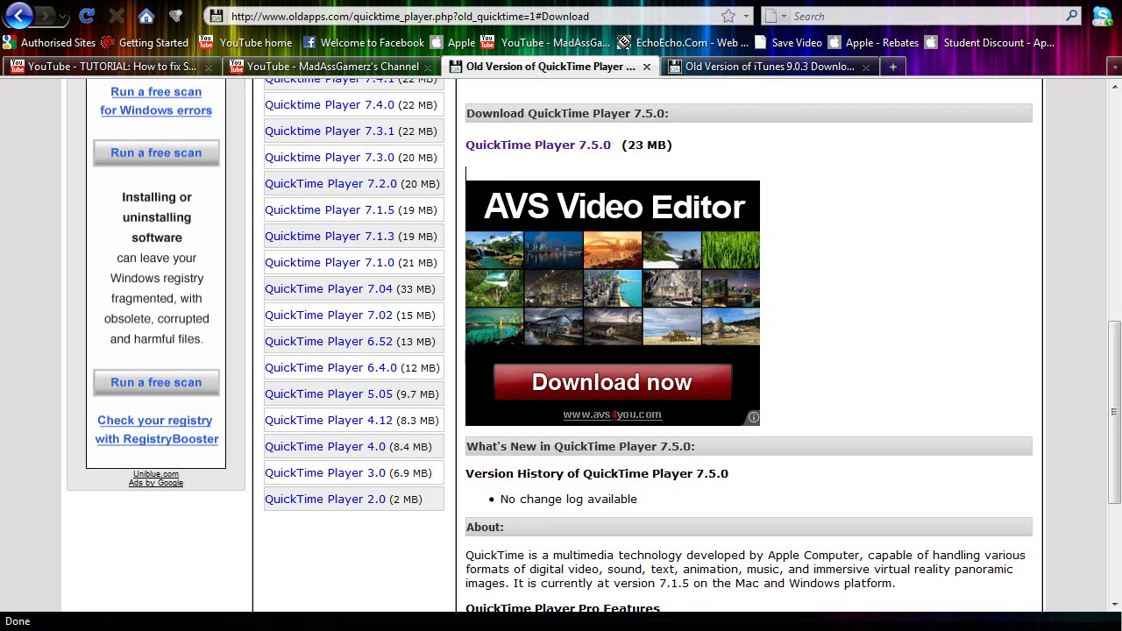
click(714, 68)
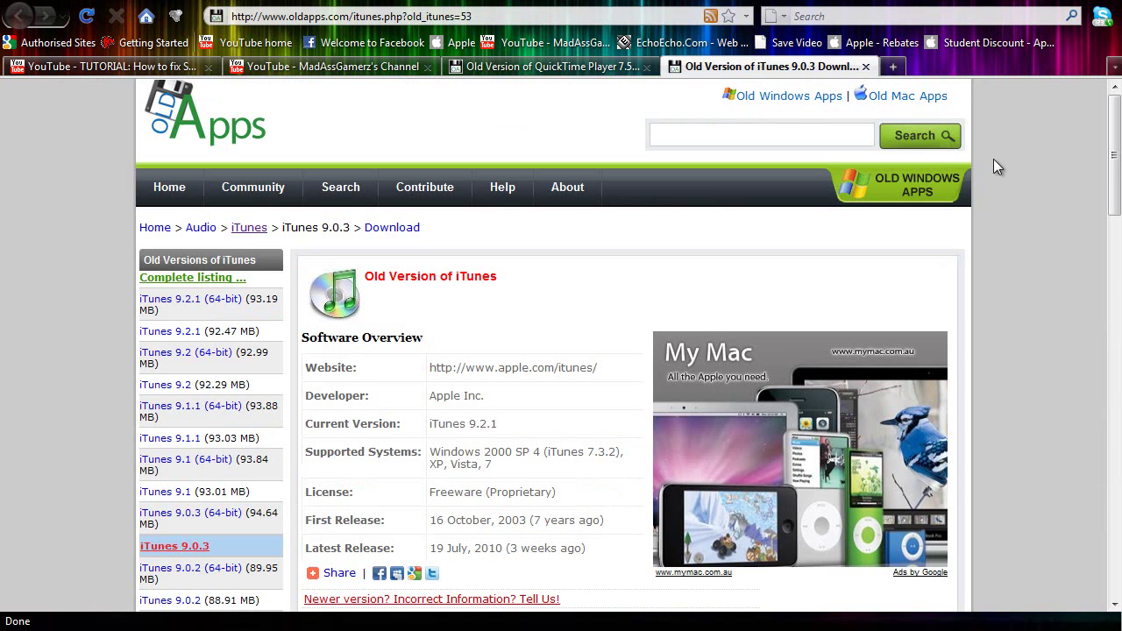
drag(1114, 157, 1114, 202)
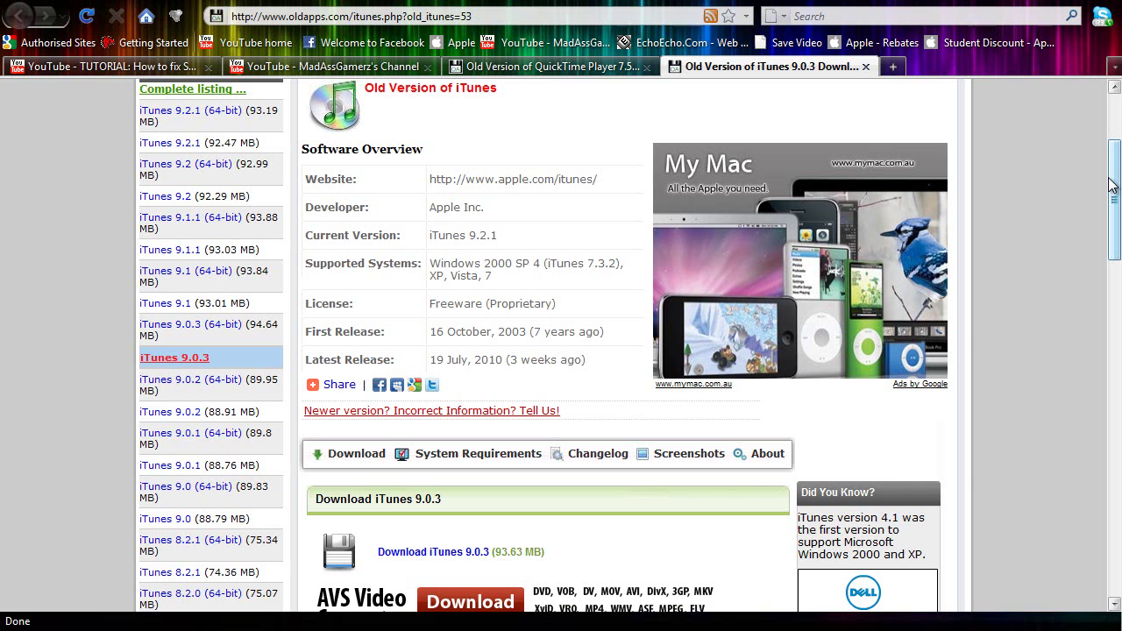
drag(1112, 184, 1111, 139)
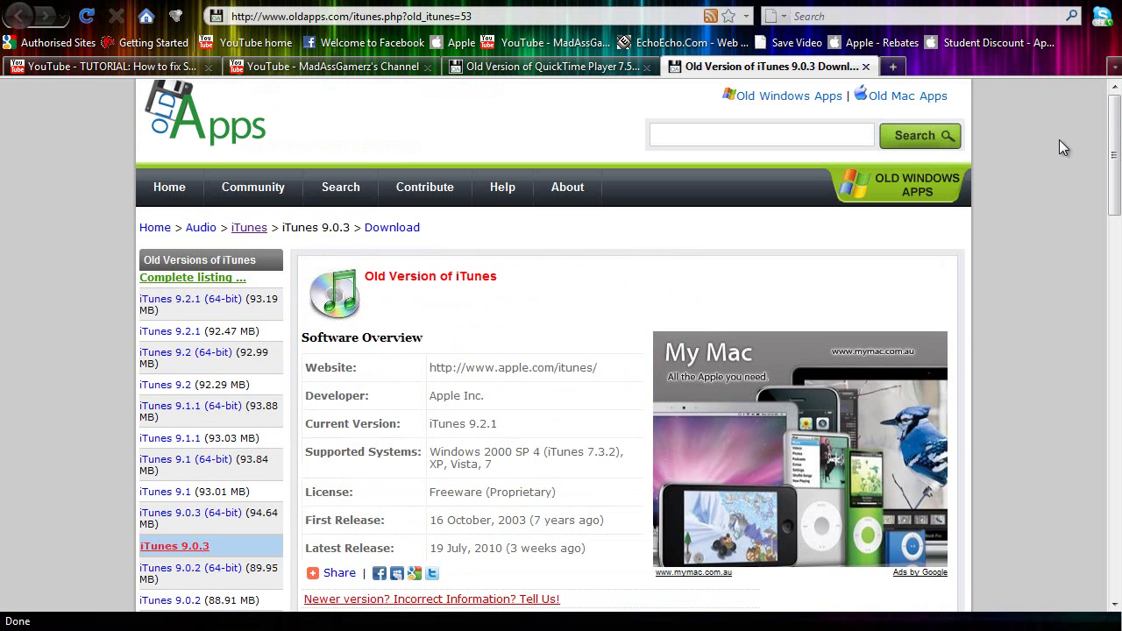